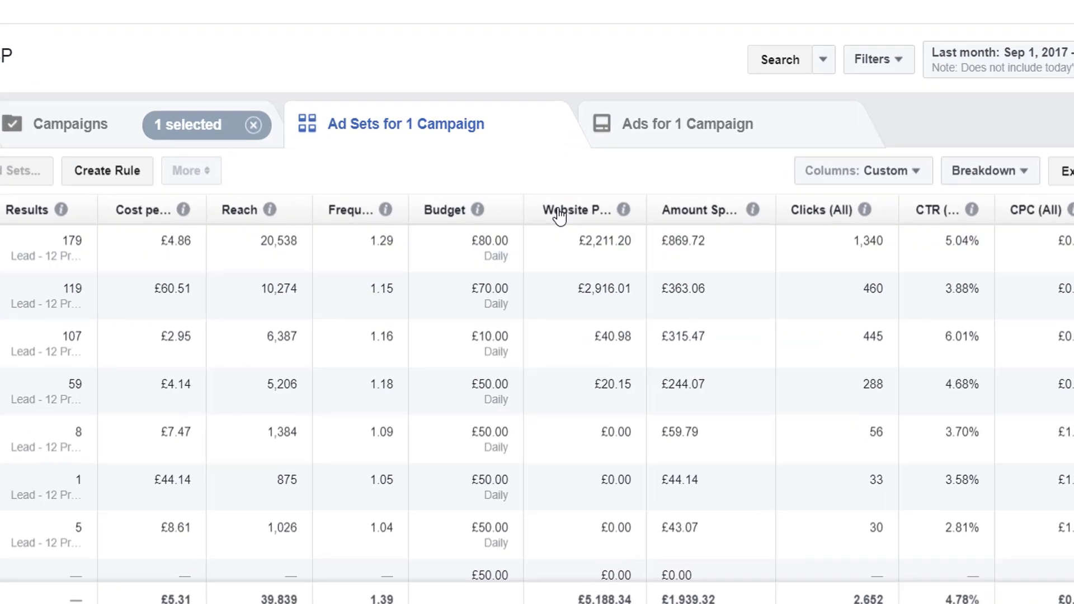
Open the ad account's Custom Conversions page in a separate browser tab
mouse_move(569, 152)
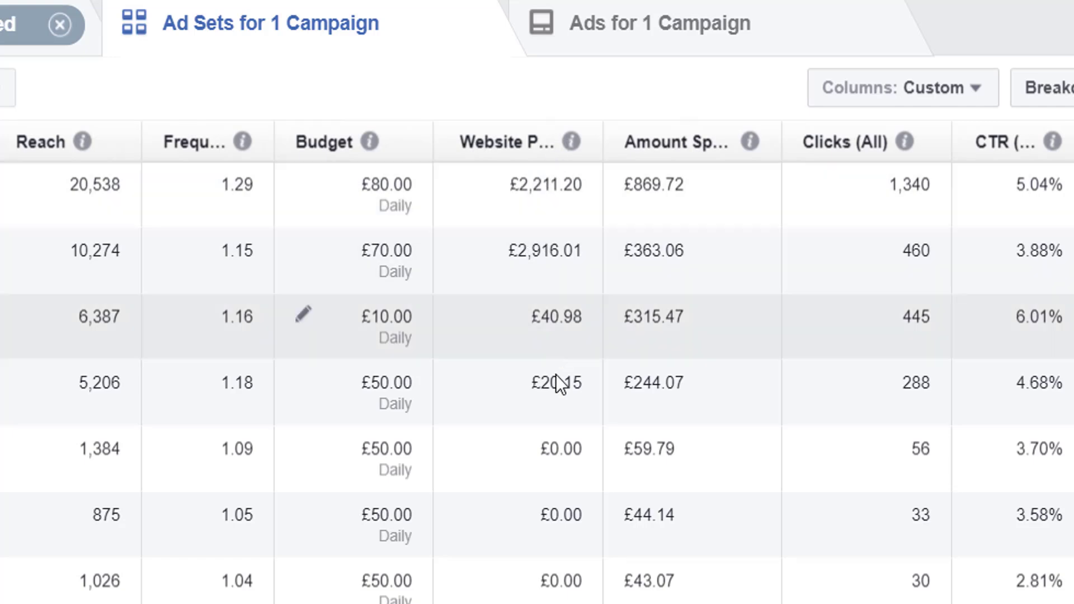
mouse_move(752, 146)
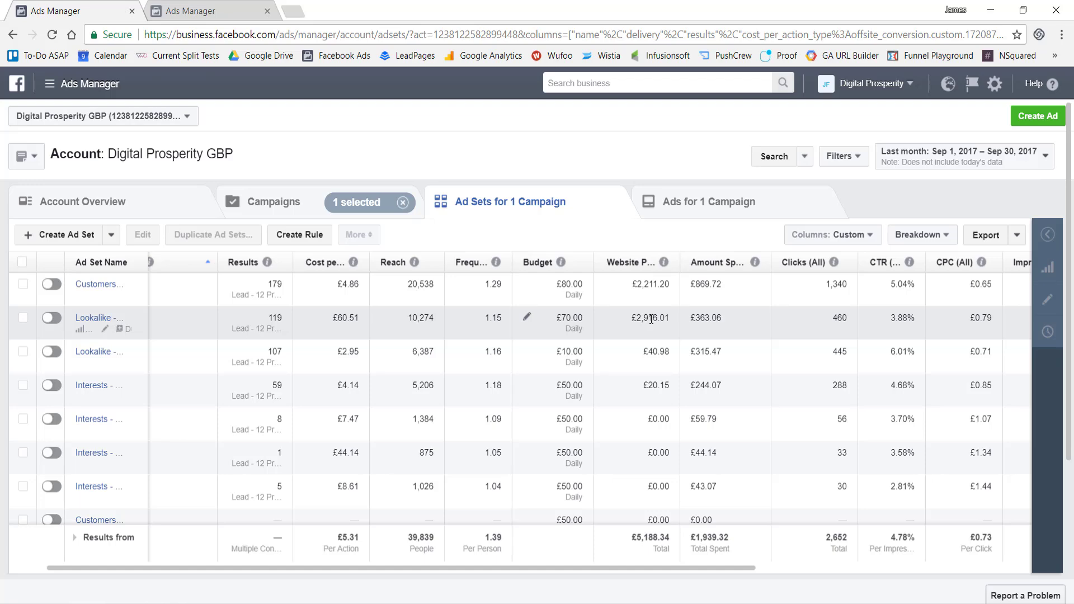
click(49, 83)
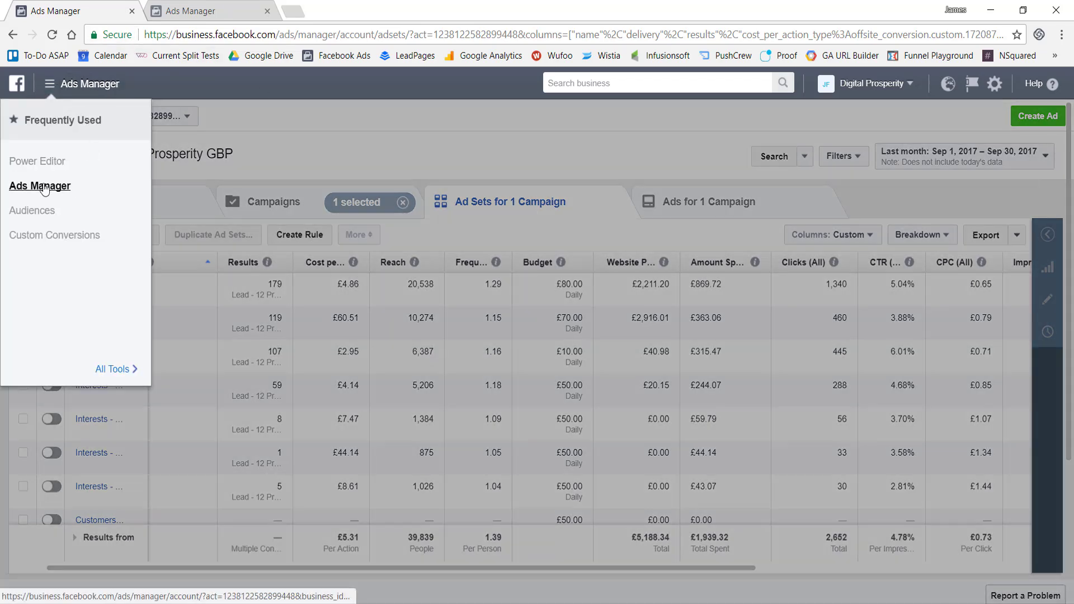
click(112, 369)
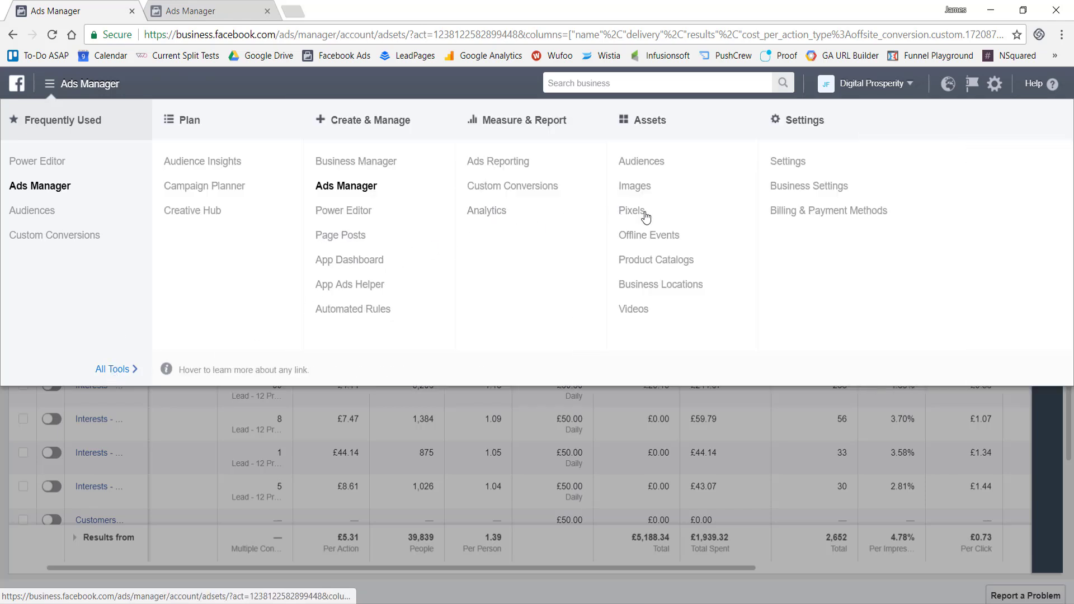
mouse_move(634, 218)
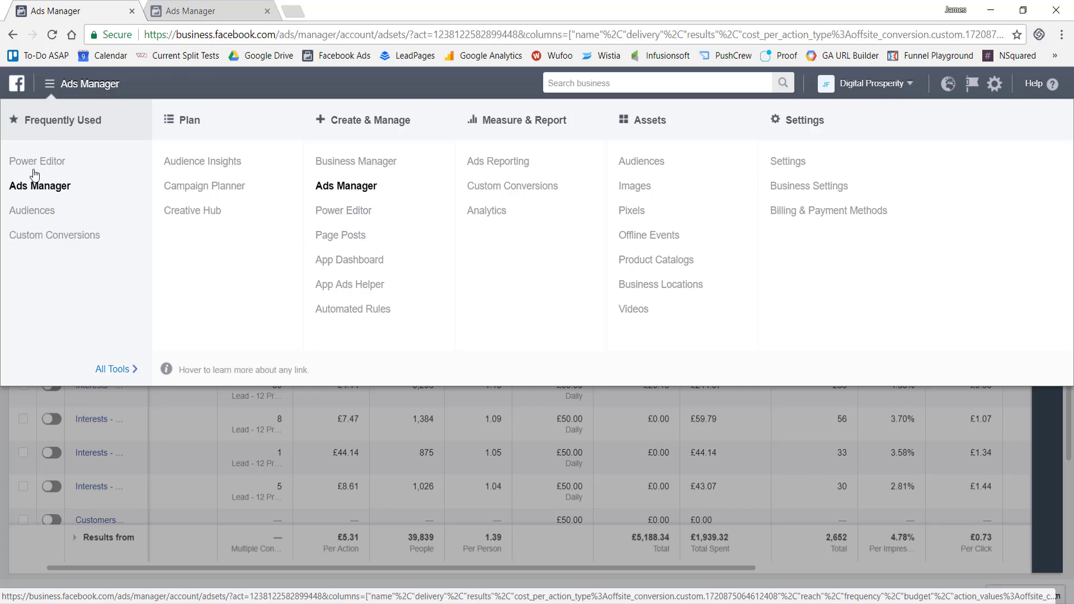
click(73, 242)
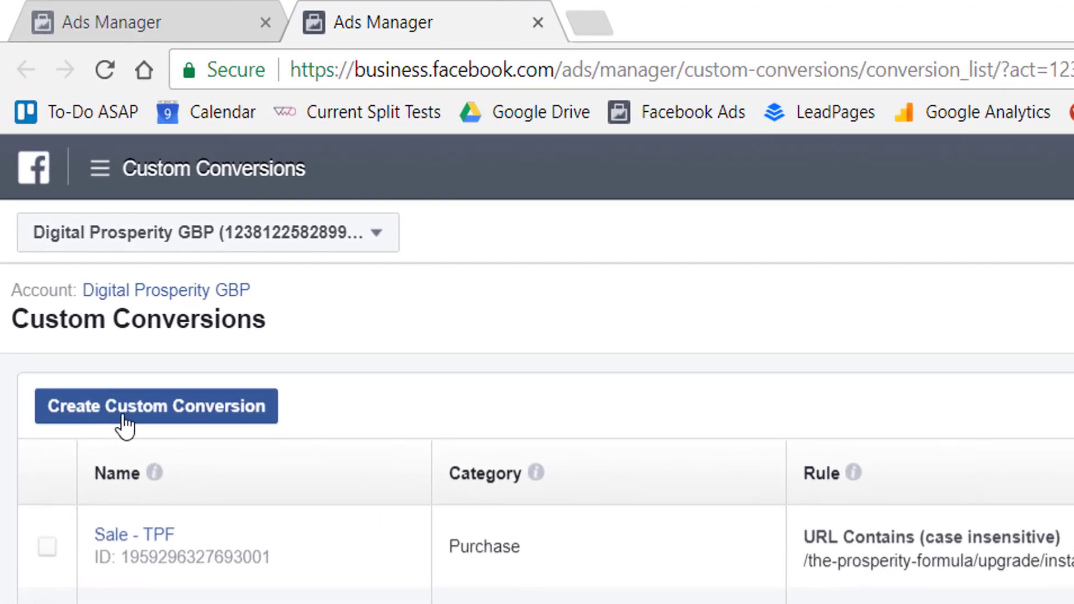
Start a new custom conversion and set its category to Purchase
click(228, 420)
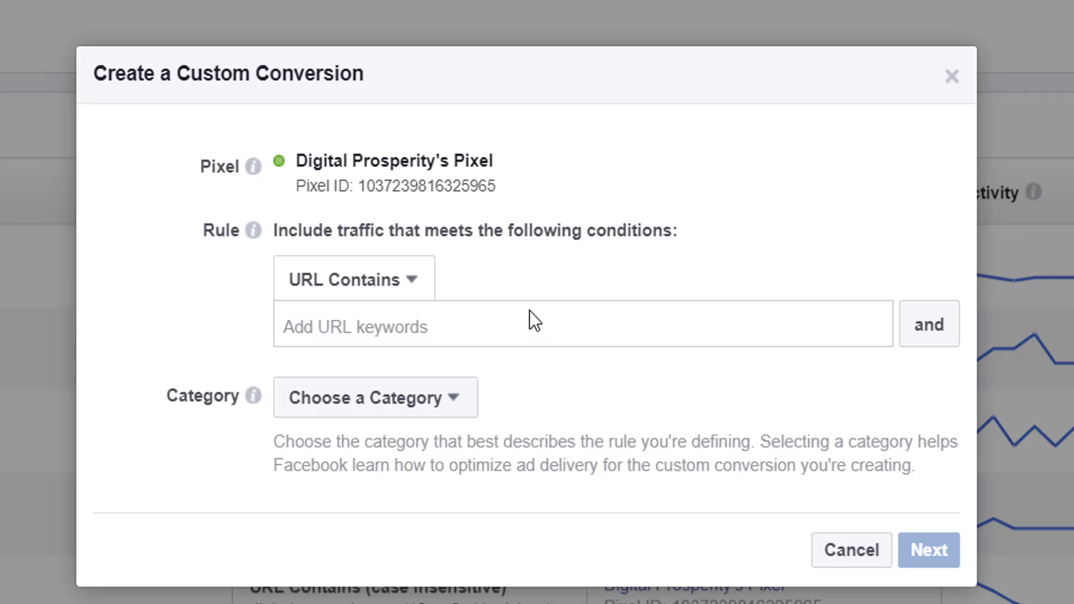
click(499, 334)
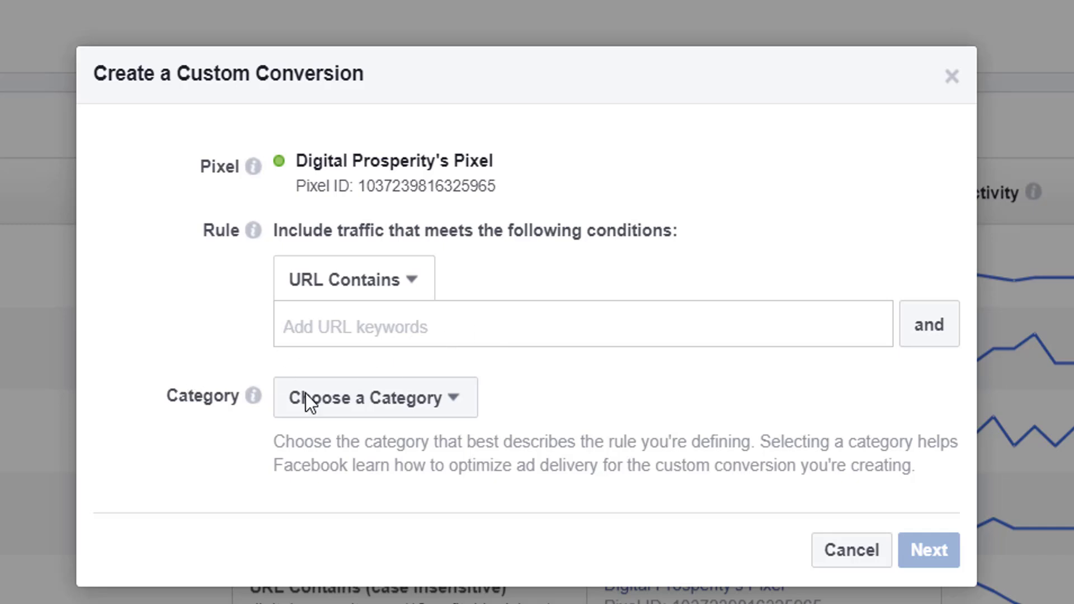
click(384, 402)
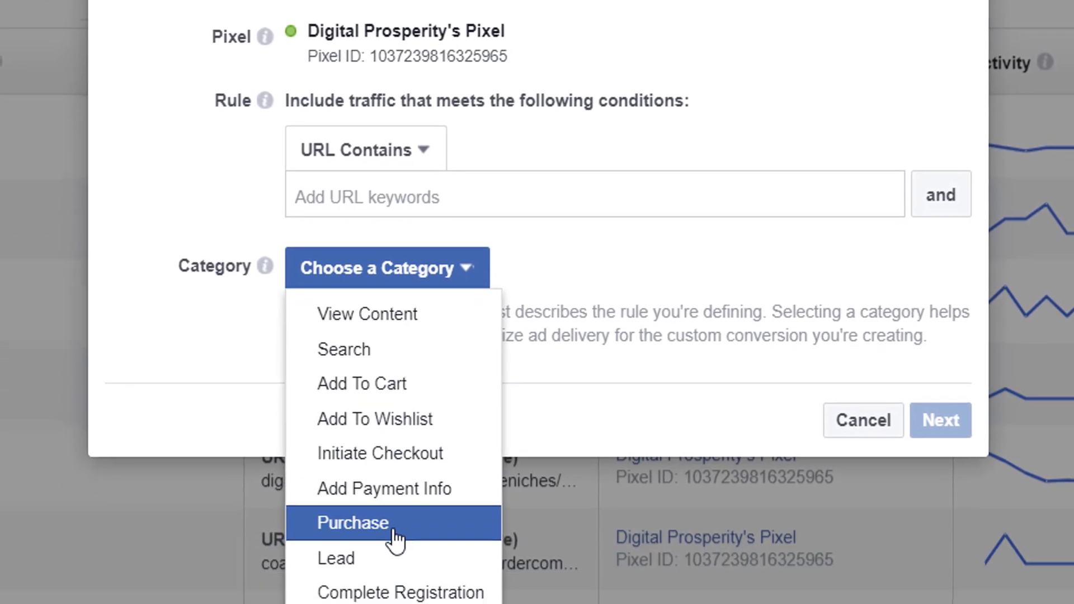
click(385, 504)
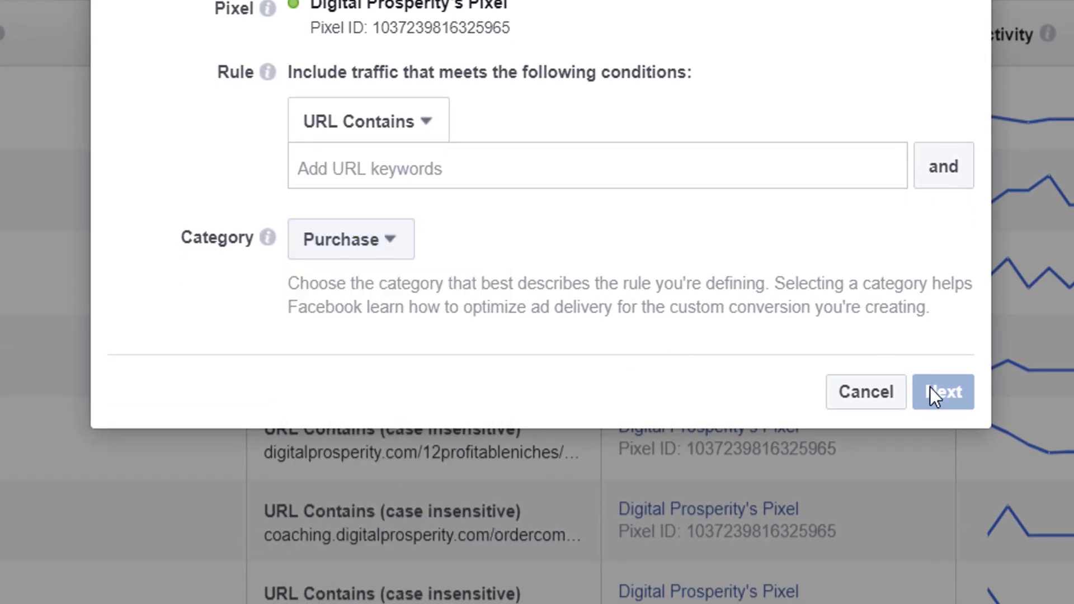
Set the conversion's rule to URL Contains digitalprosperity.com/test123 and continue to its naming stage
click(520, 178)
text(dig)
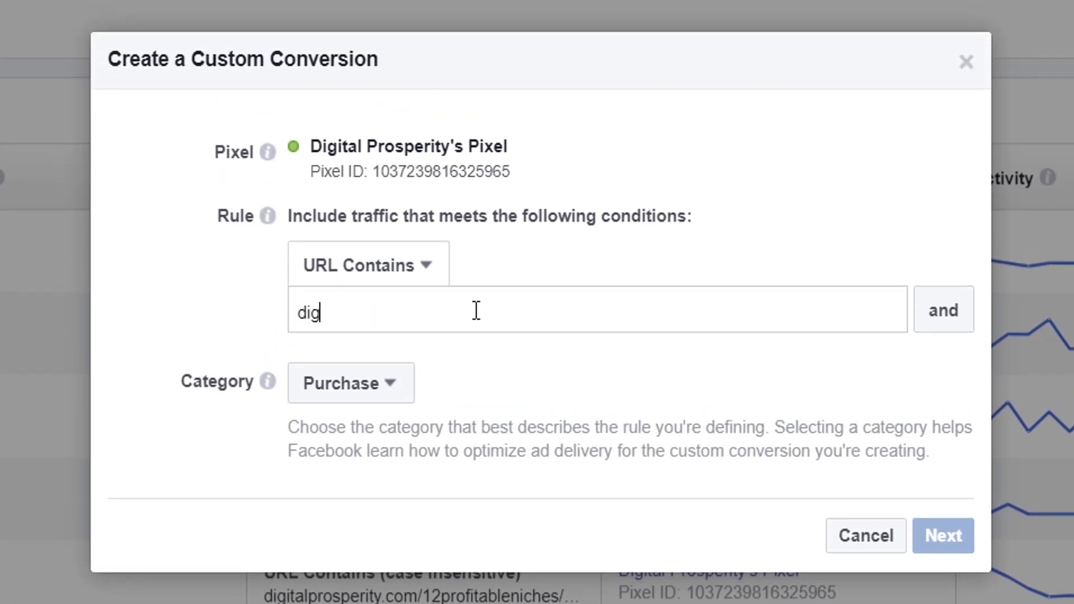
text(italprosper)
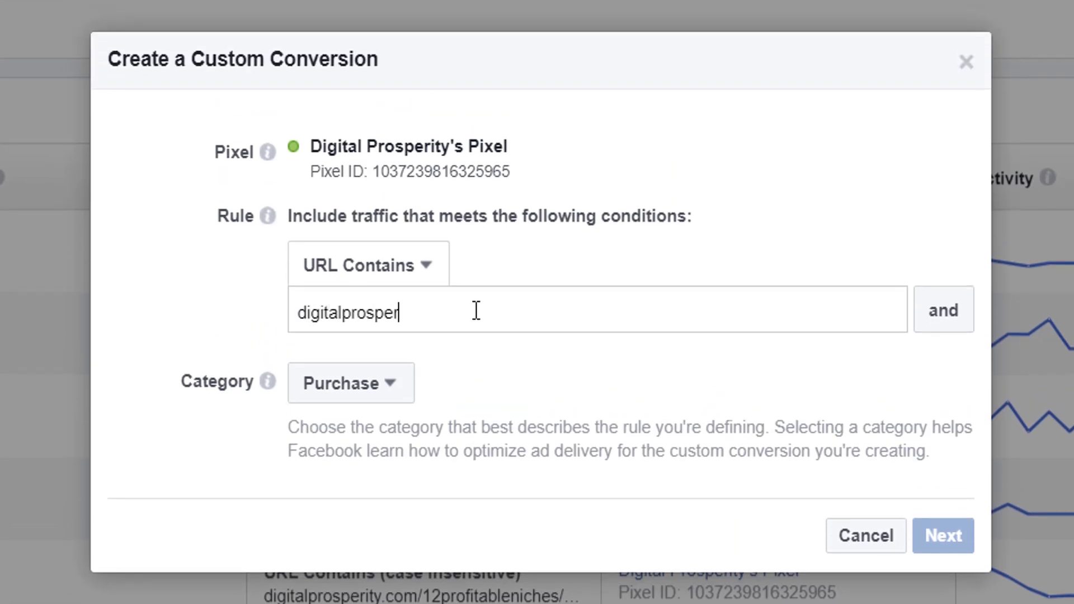
text(ity.com/)
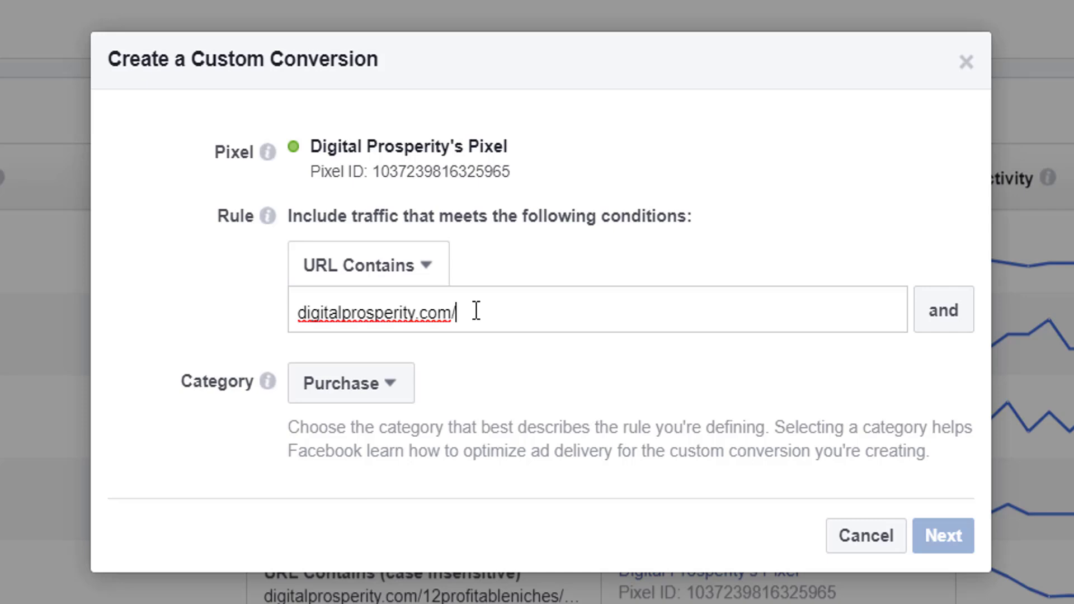
text(test123)
key(Return)
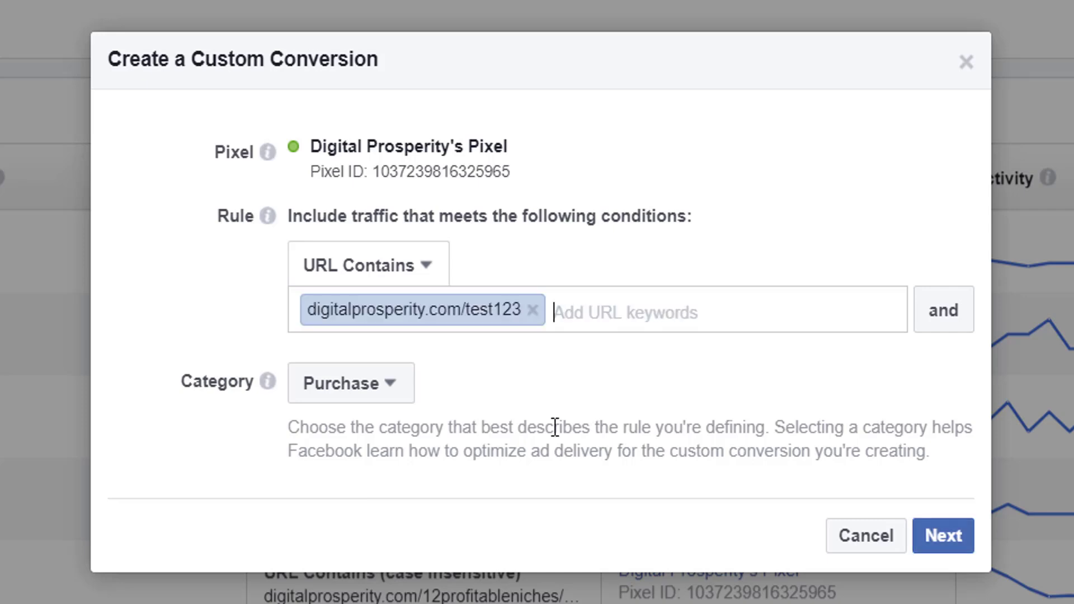
click(949, 536)
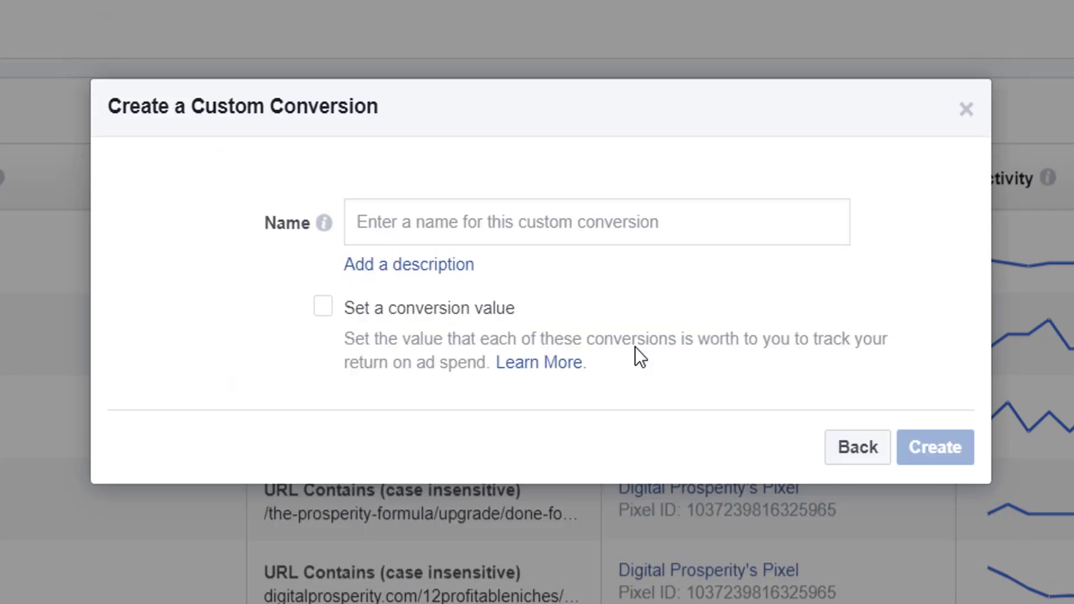
Switch back to the ad sets report and examine the all-conversions breakdown in the Customers ad set's Results
click(387, 229)
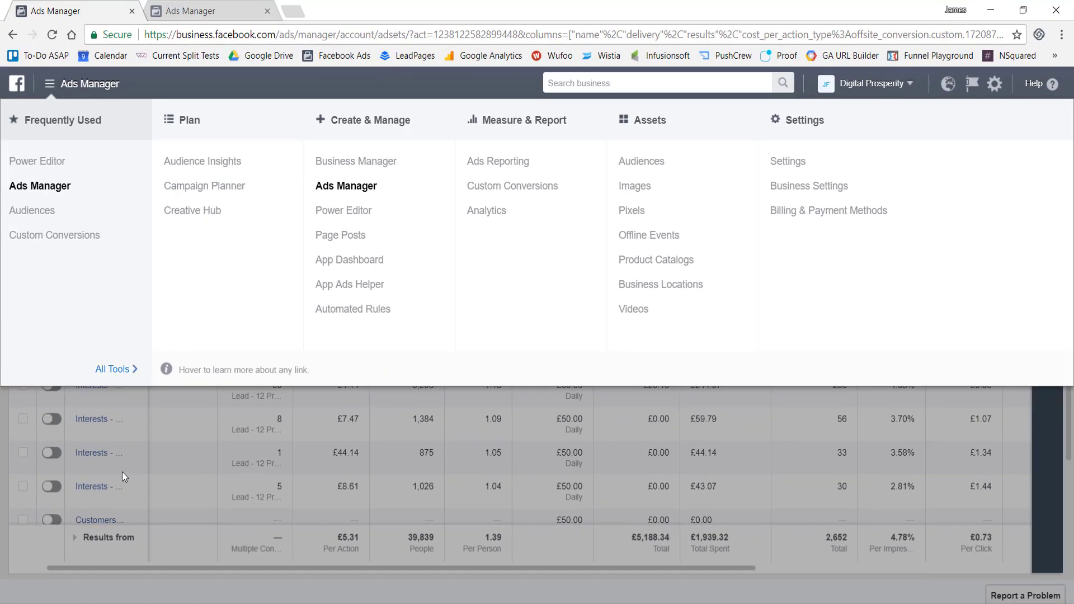
click(122, 472)
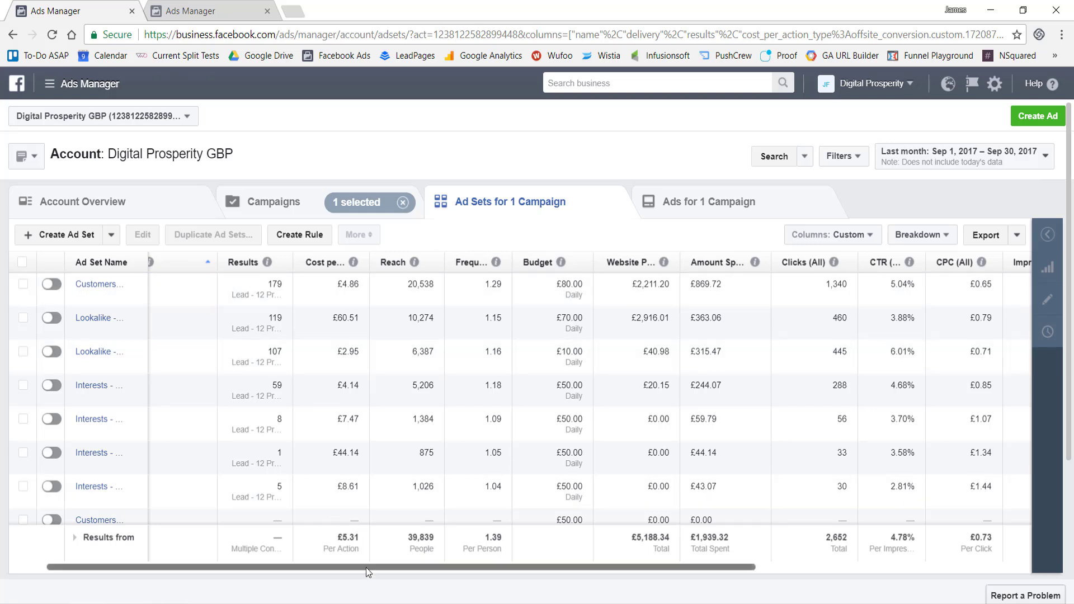
mouse_move(365, 567)
mouse_down()
mouse_move(333, 569)
mouse_move(385, 569)
mouse_up()
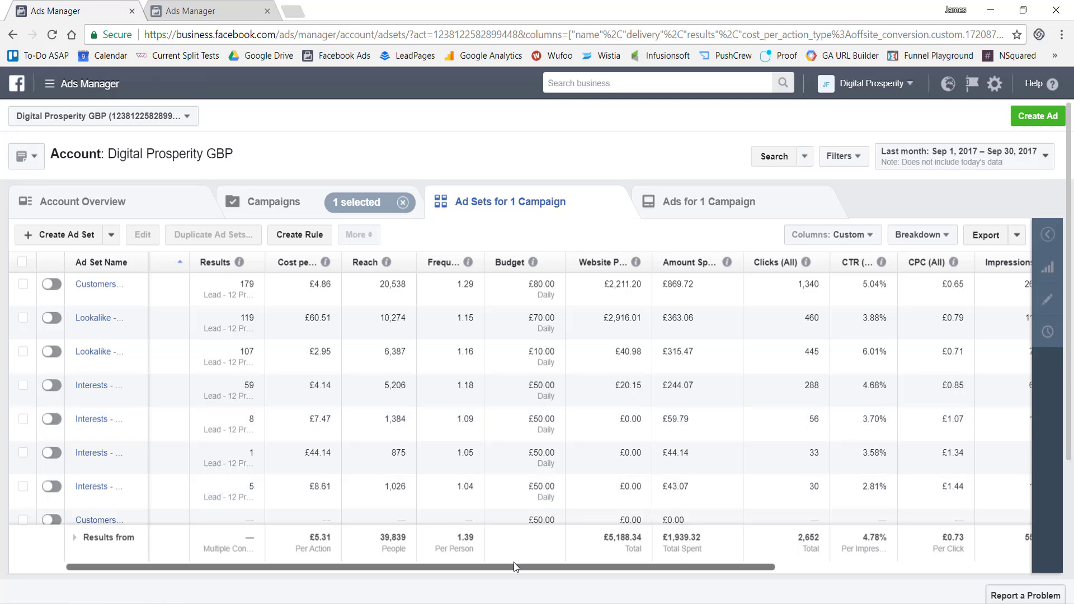
drag(514, 568, 454, 589)
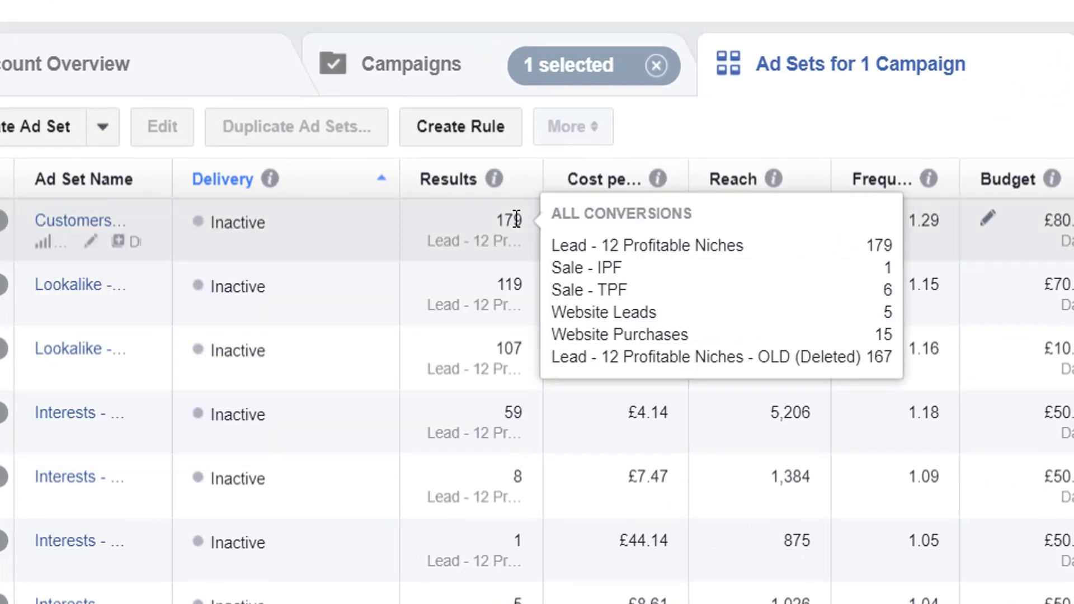
mouse_move(506, 224)
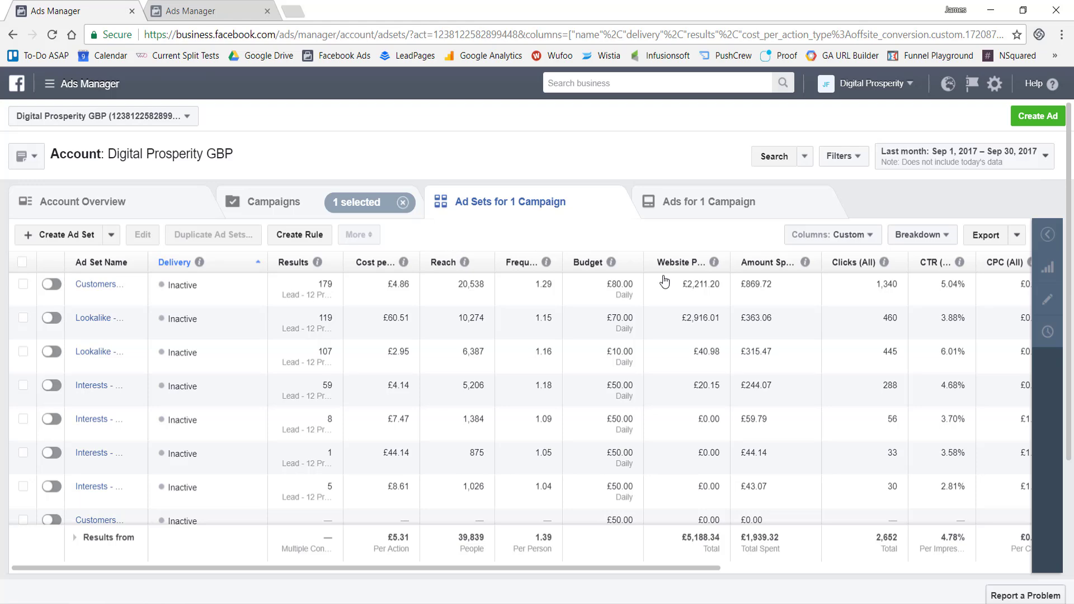
Return to the unfinished custom conversion and name it "Sale - The Prosperity Formula"
click(203, 10)
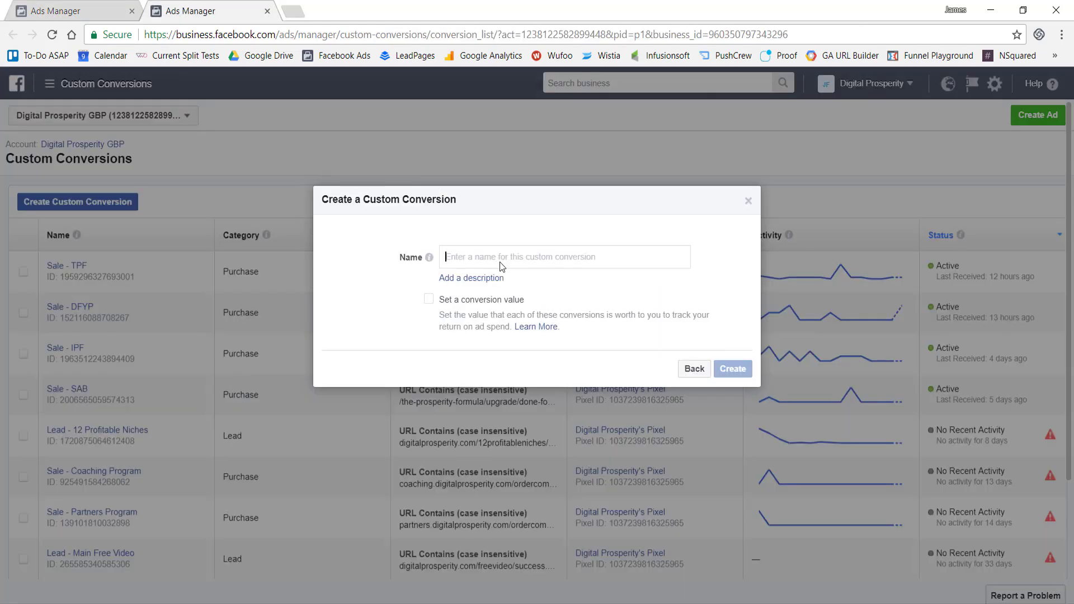
click(485, 255)
text(Sale)
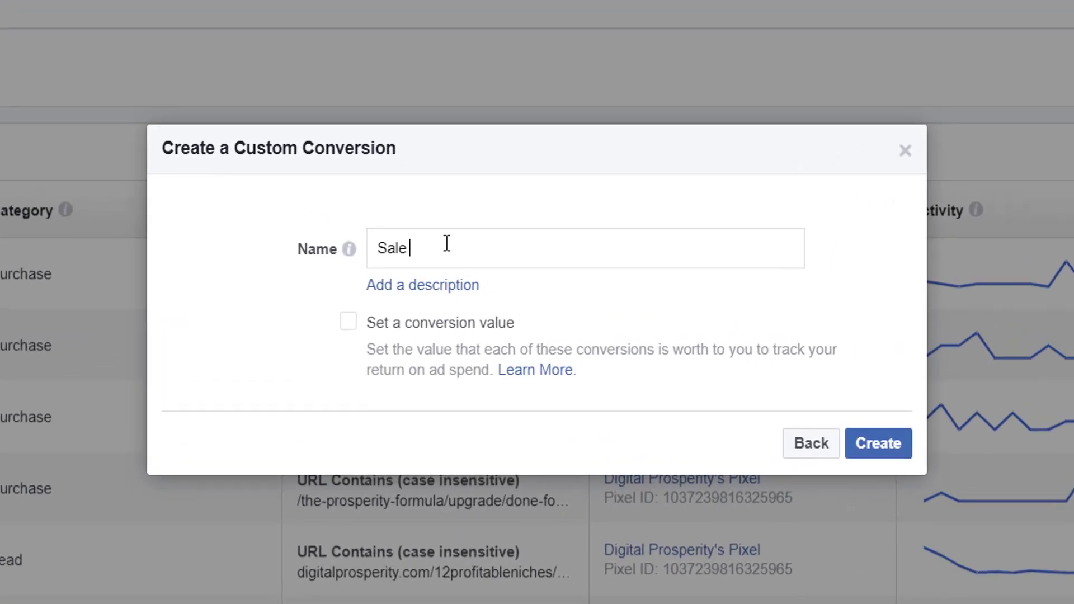
text( -)
key(Left)
key(Left)
key(Left)
key(Left)
key(Left)
key(Left)
key(Right)
key(Right)
key(Right)
key(Right)
key(Right)
key(Right)
text(The Prosperity Formula)
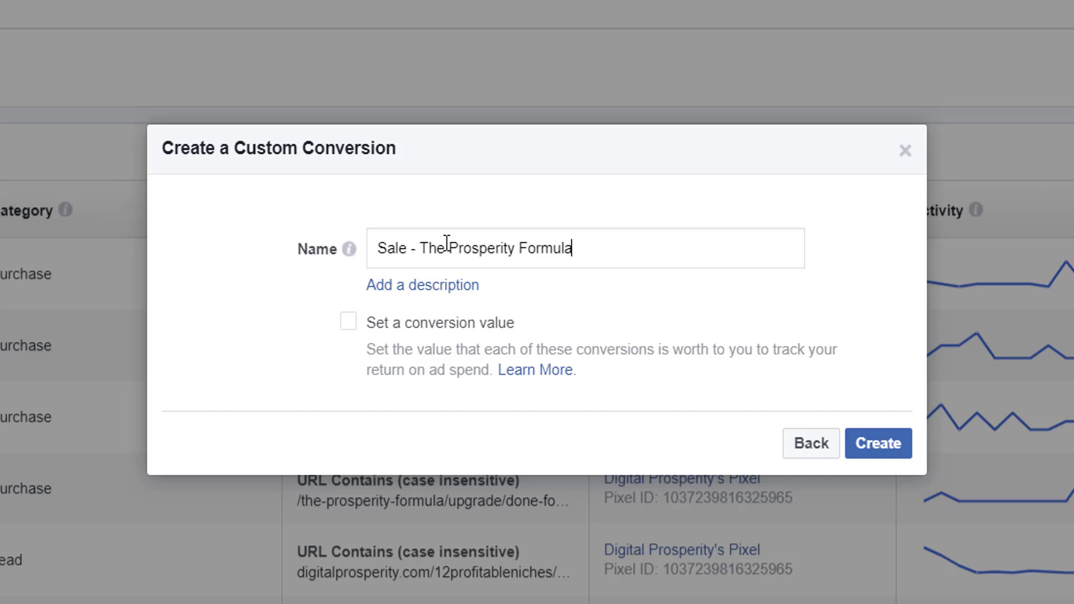
Enable a conversion value for the custom conversion and set it to £27.00 GBP
click(351, 329)
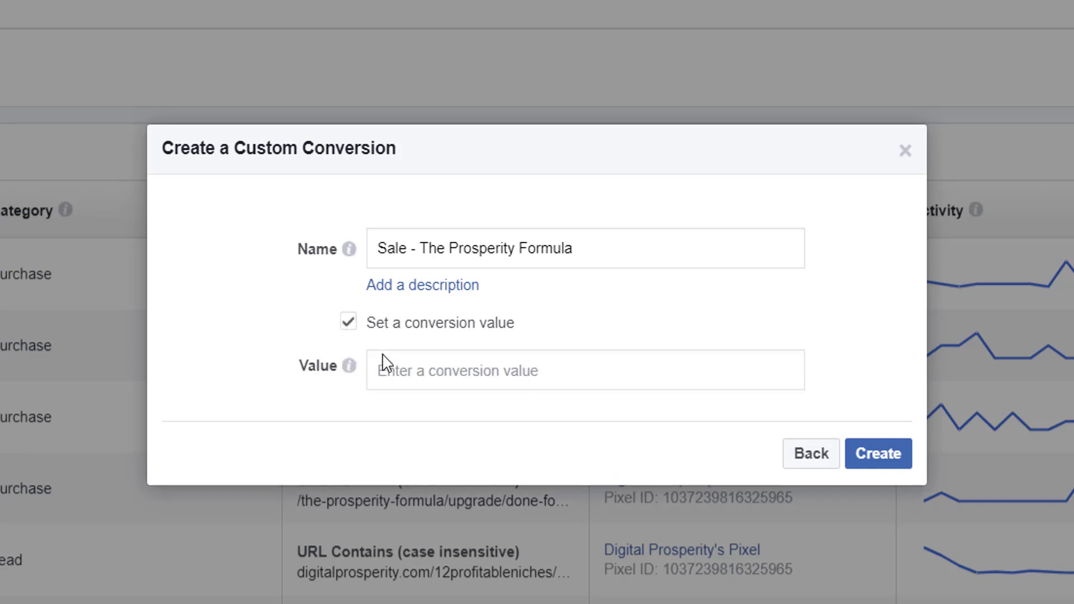
click(403, 372)
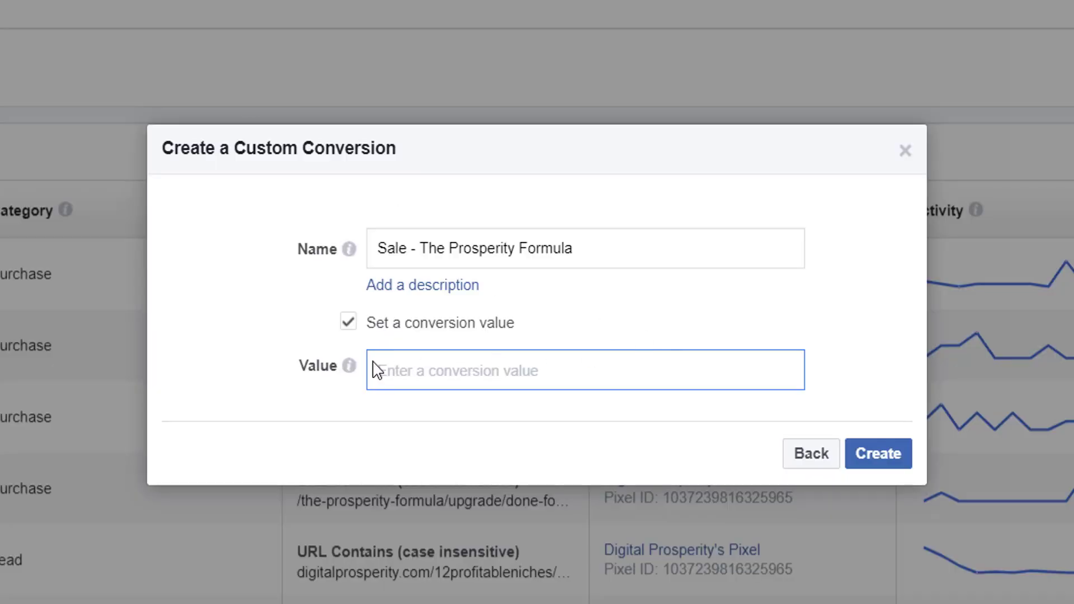
mouse_move(349, 367)
text($2)
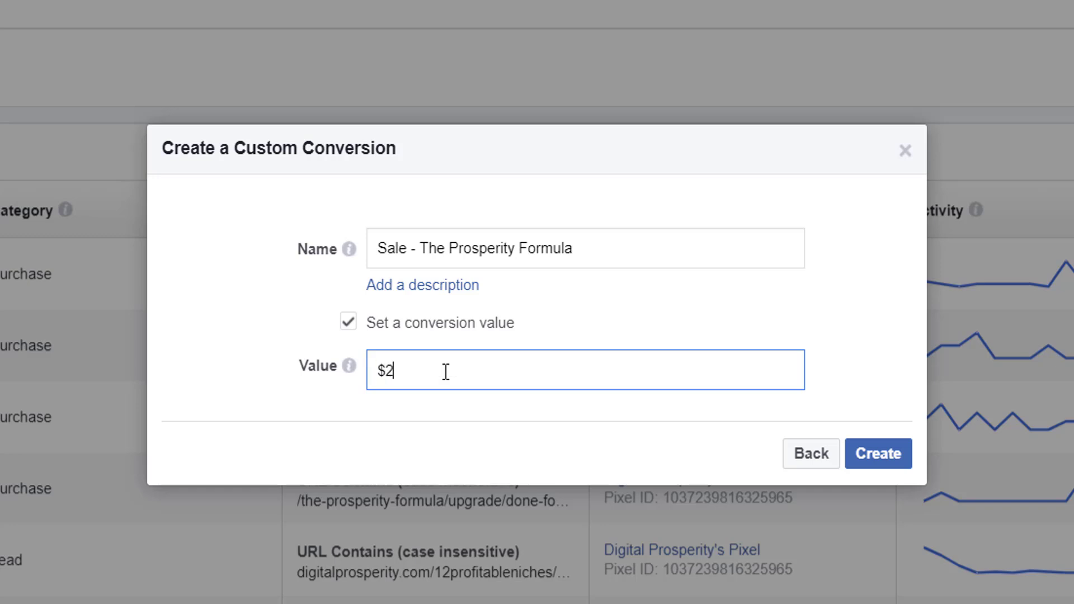
key(BackSpace)
key(BackSpace)
text(2)
text(9)
key(BackSpace)
text(7)
click(272, 396)
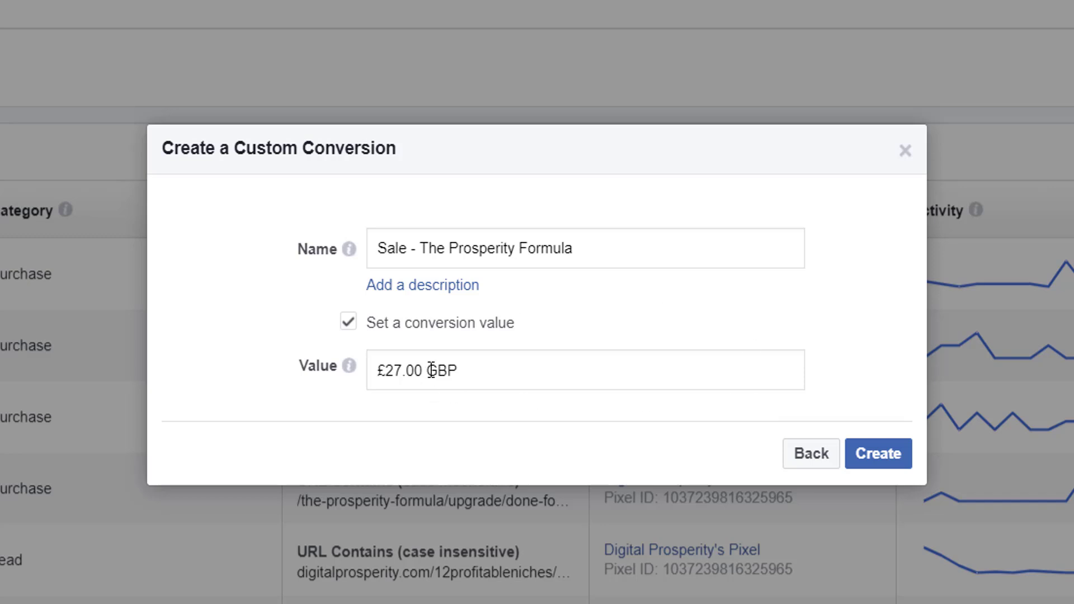
Highlight the GBP currency in the value, and turn the conversion value setting off and back on
drag(428, 369, 464, 371)
click(283, 378)
click(348, 325)
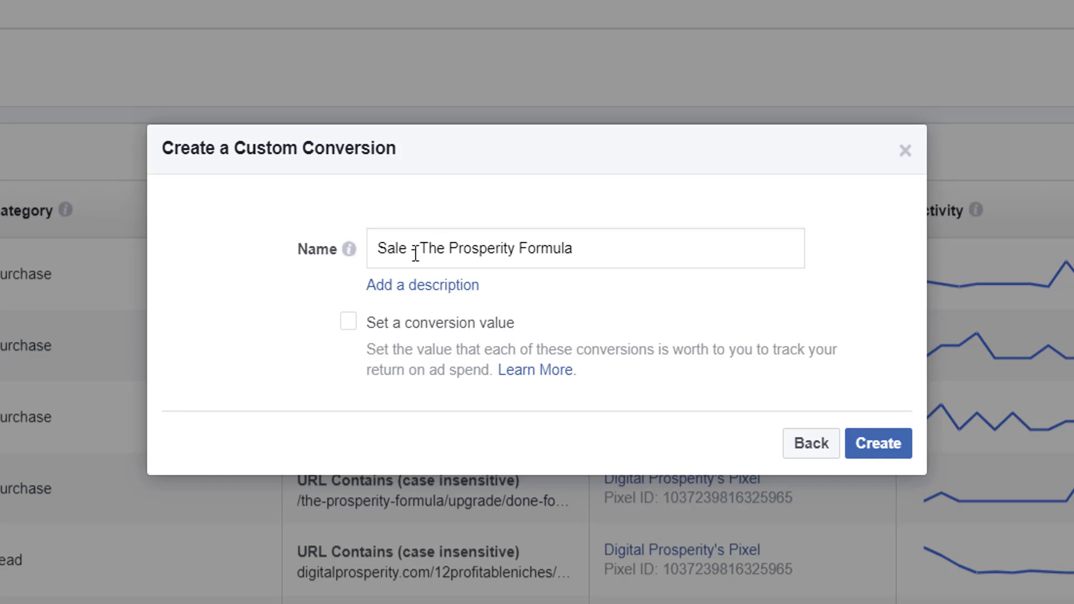
click(345, 323)
mouse_move(343, 369)
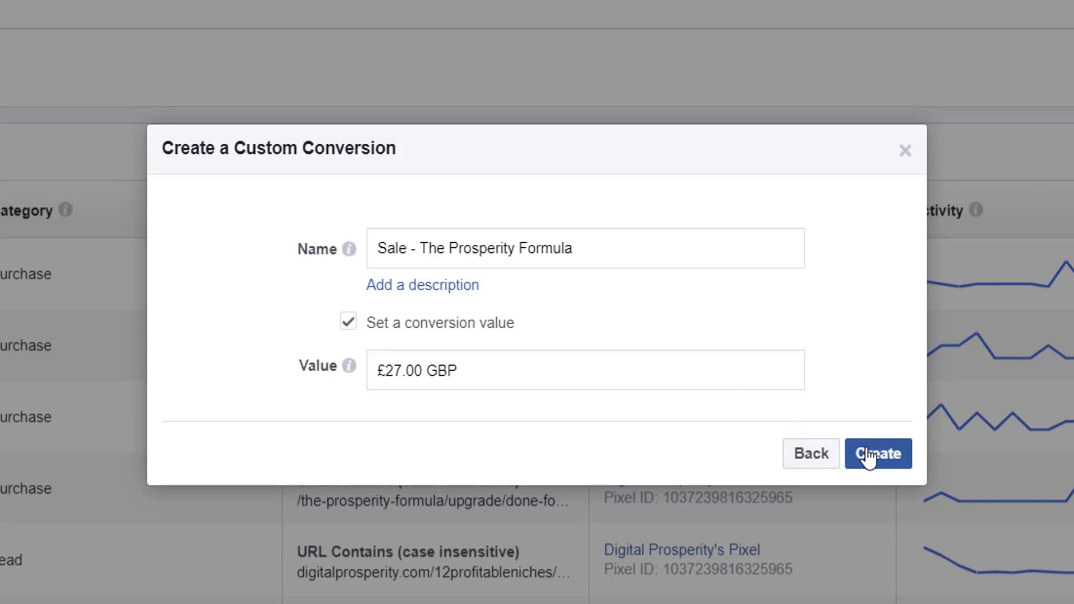
Discard the custom conversion without creating it and go back to the ad sets report
click(905, 150)
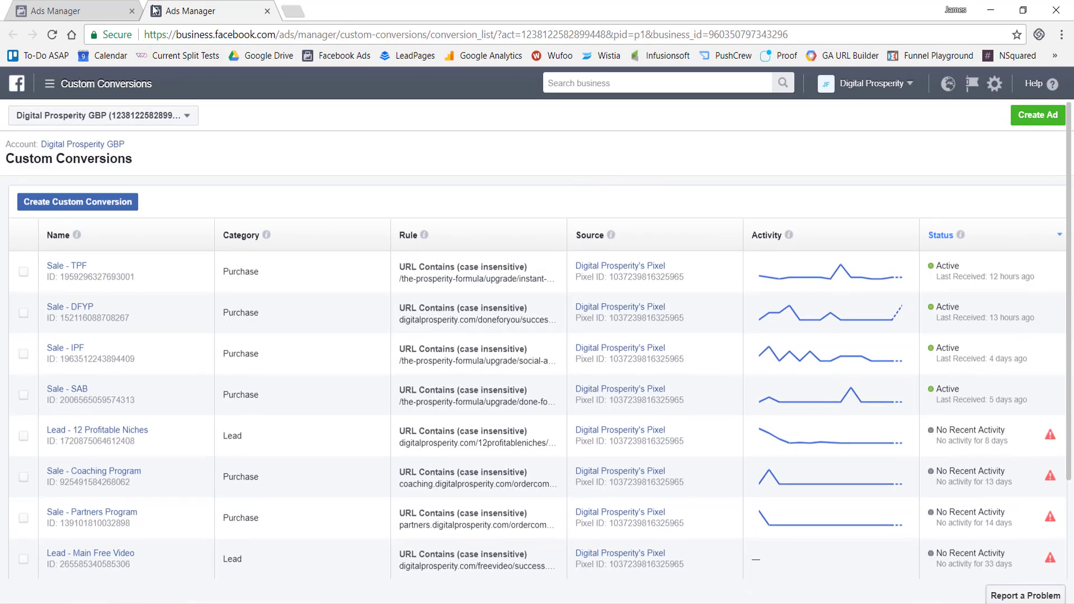
click(124, 7)
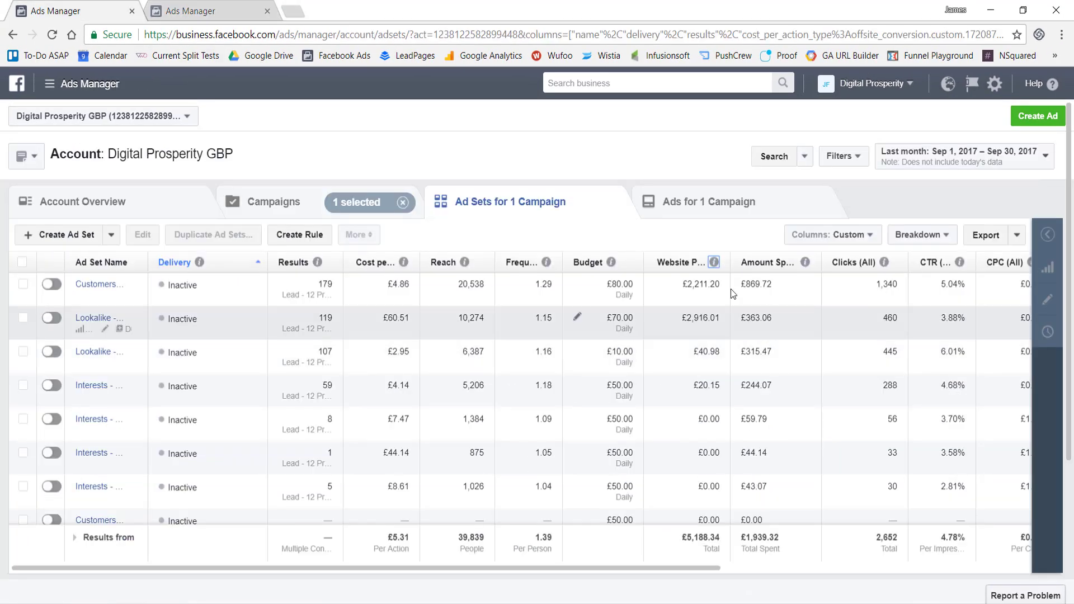